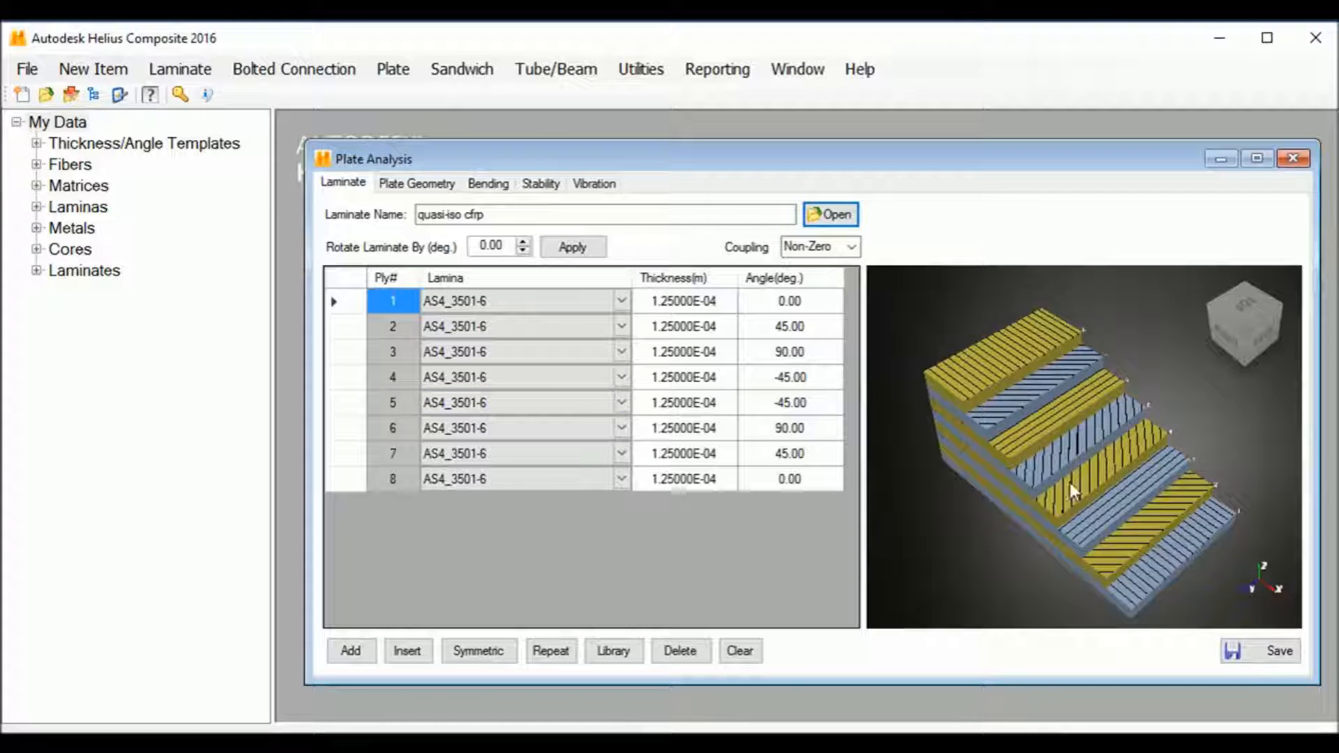
Set the plate geometry to a width of 1 m and a length of 2 m.
left_click(433, 186)
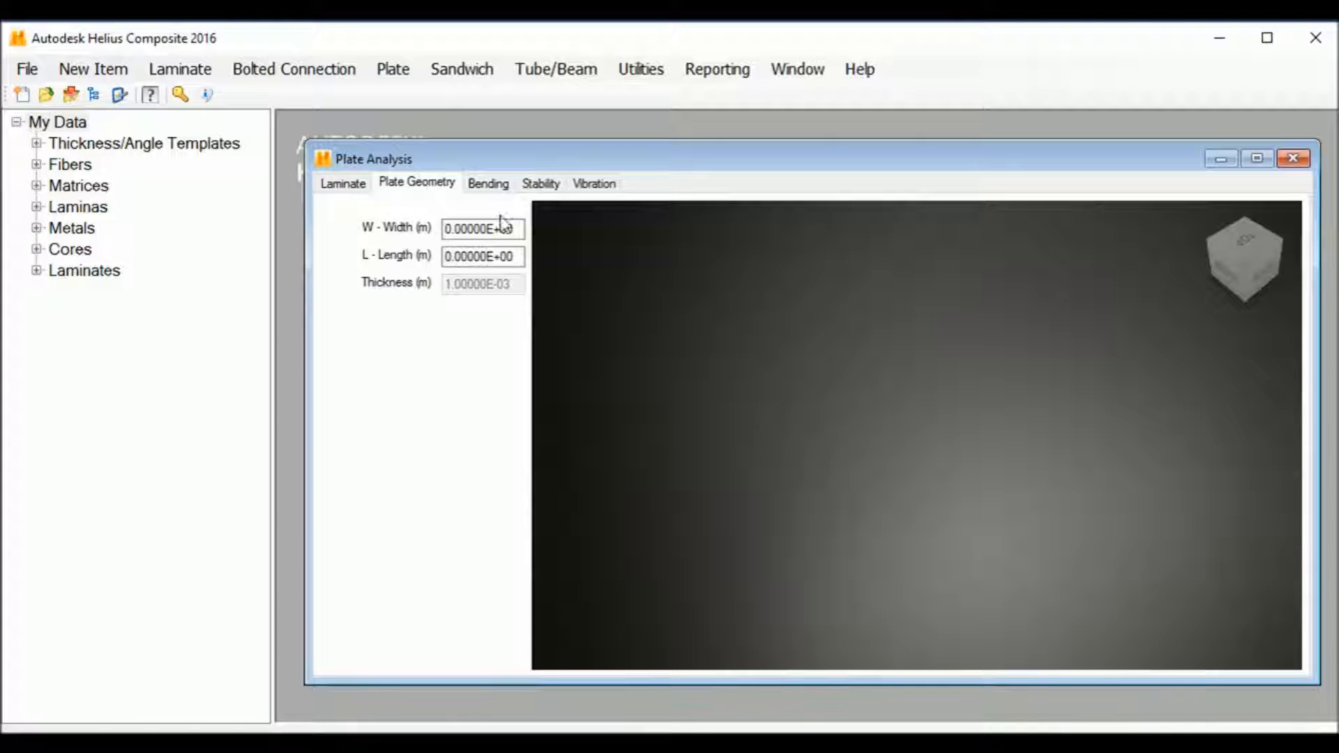
left_click_drag(516, 228, 407, 247)
type("1")
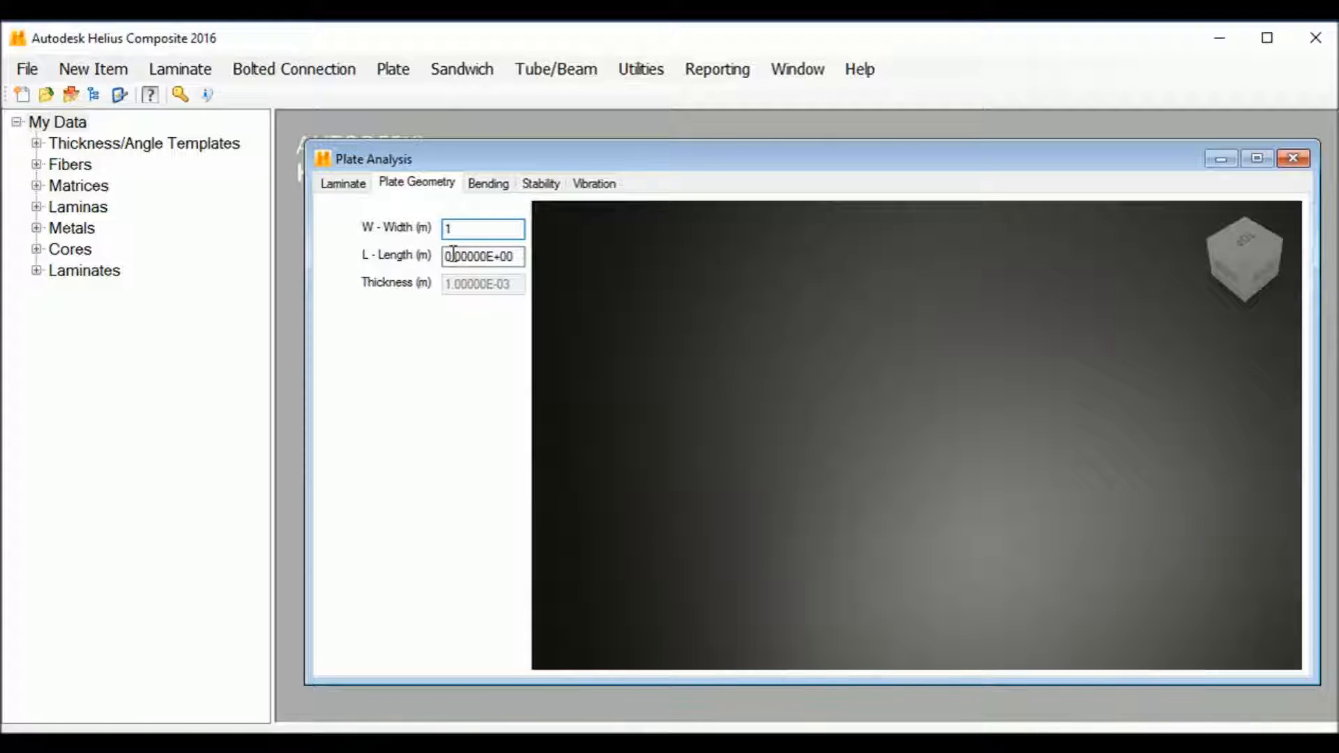
left_click_drag(516, 257, 391, 260)
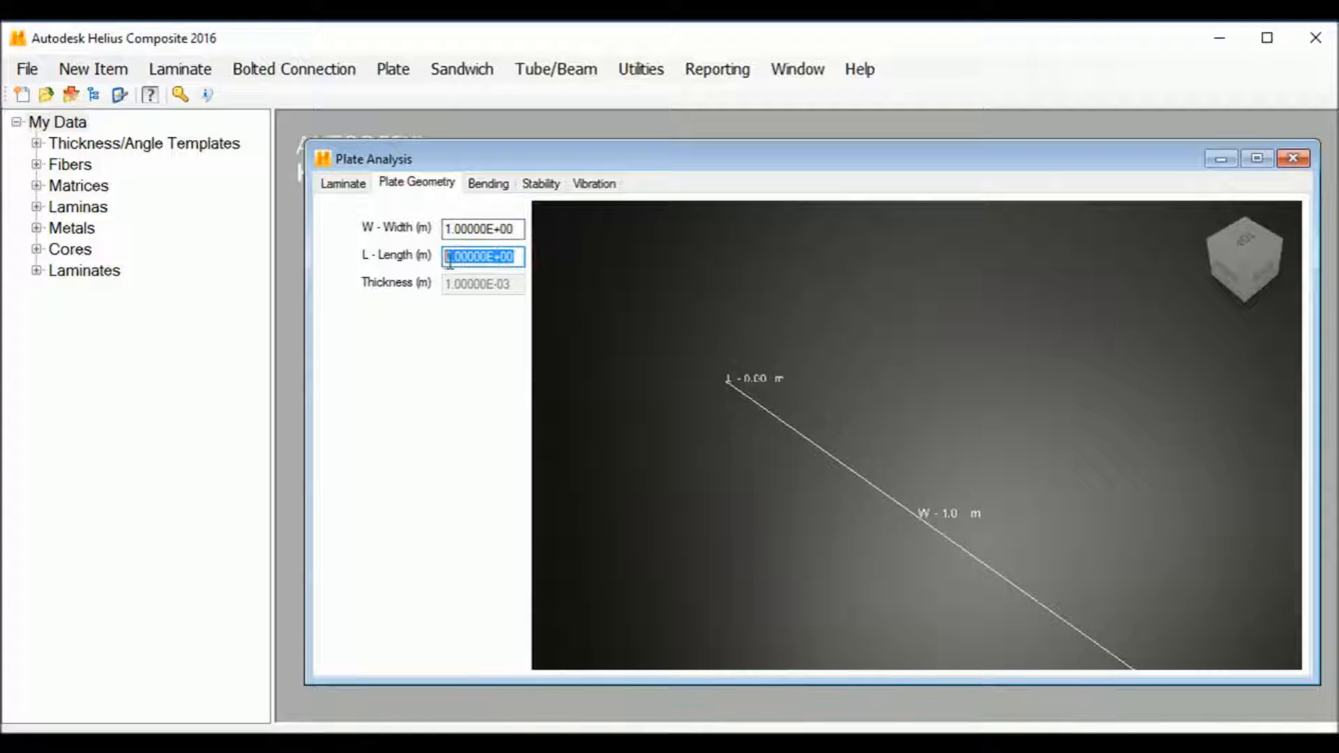
type("2")
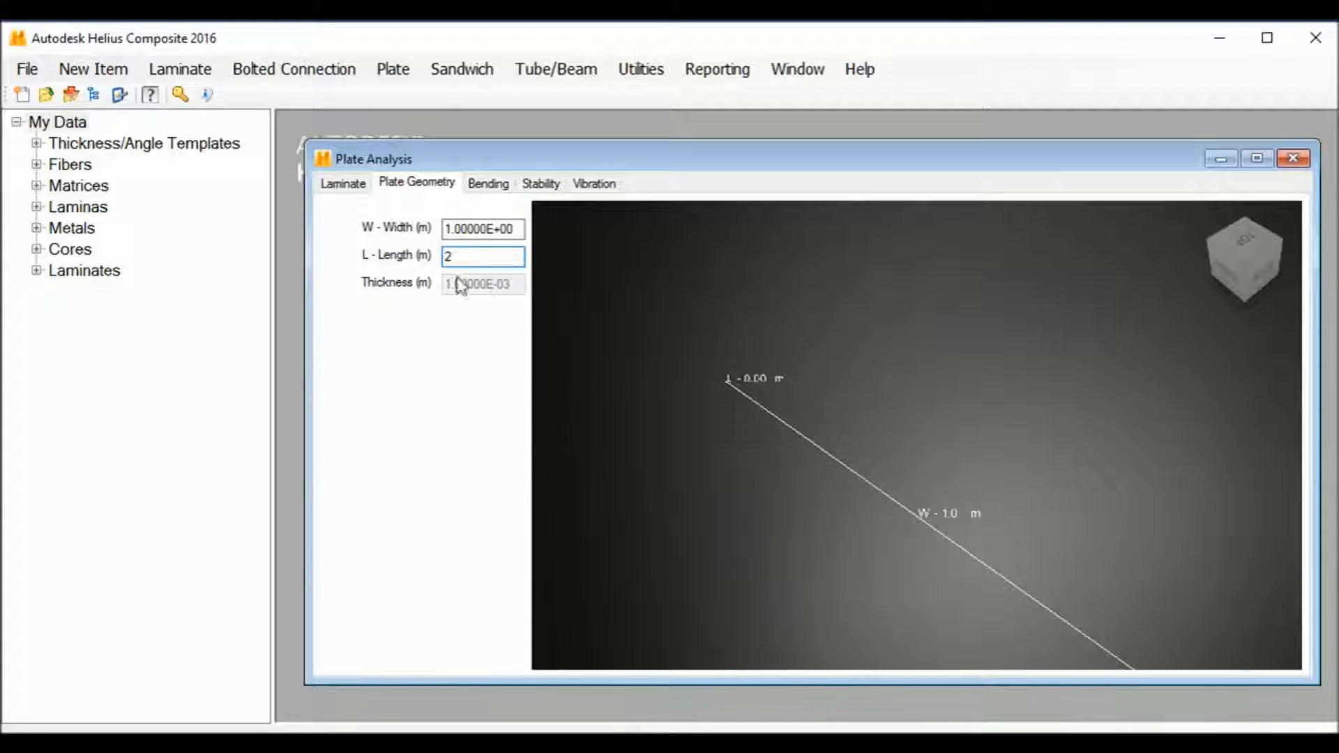
left_click(480, 231)
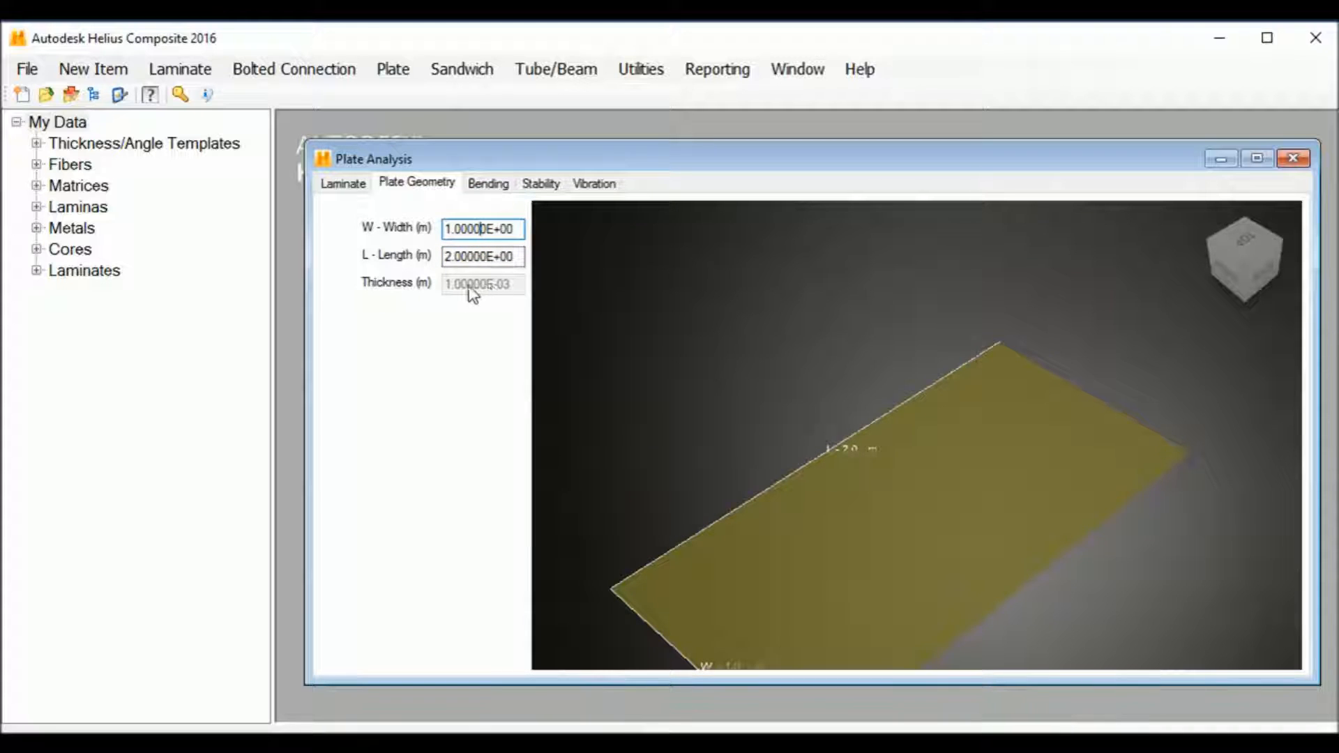
left_click(340, 183)
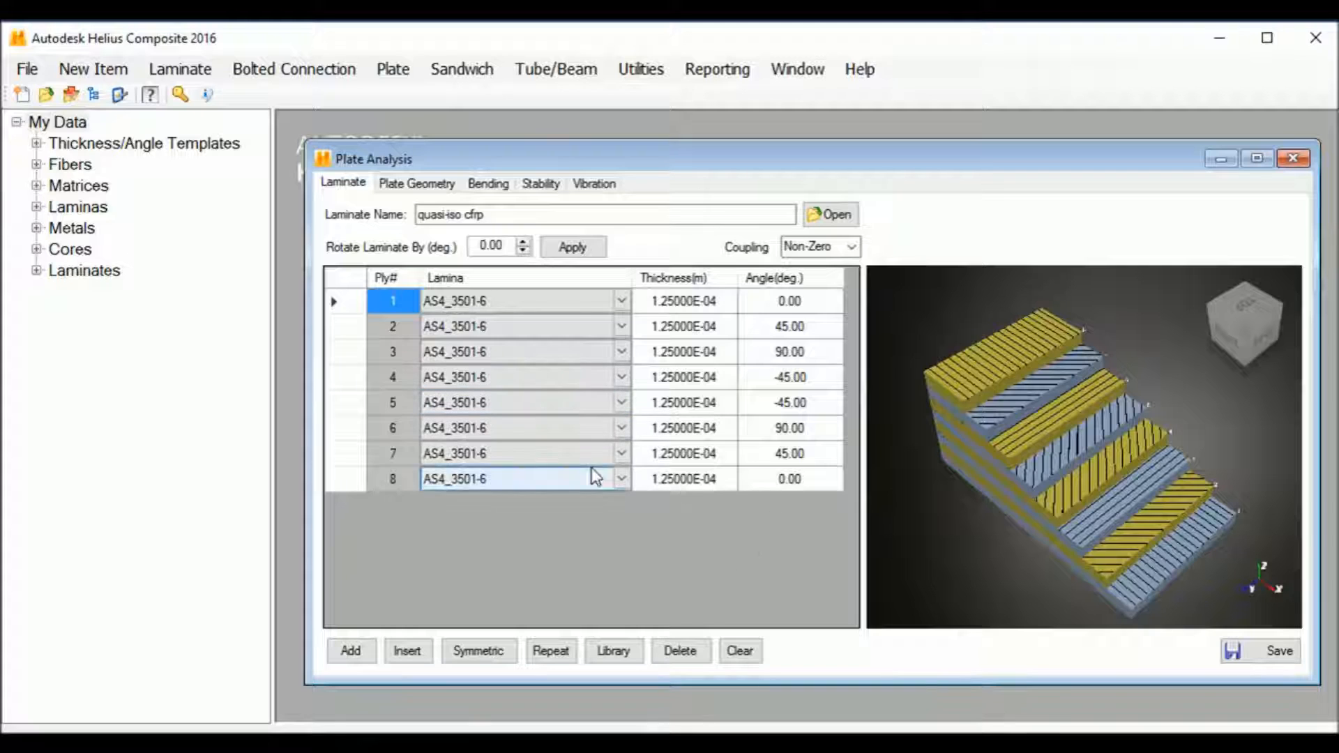
left_click(424, 187)
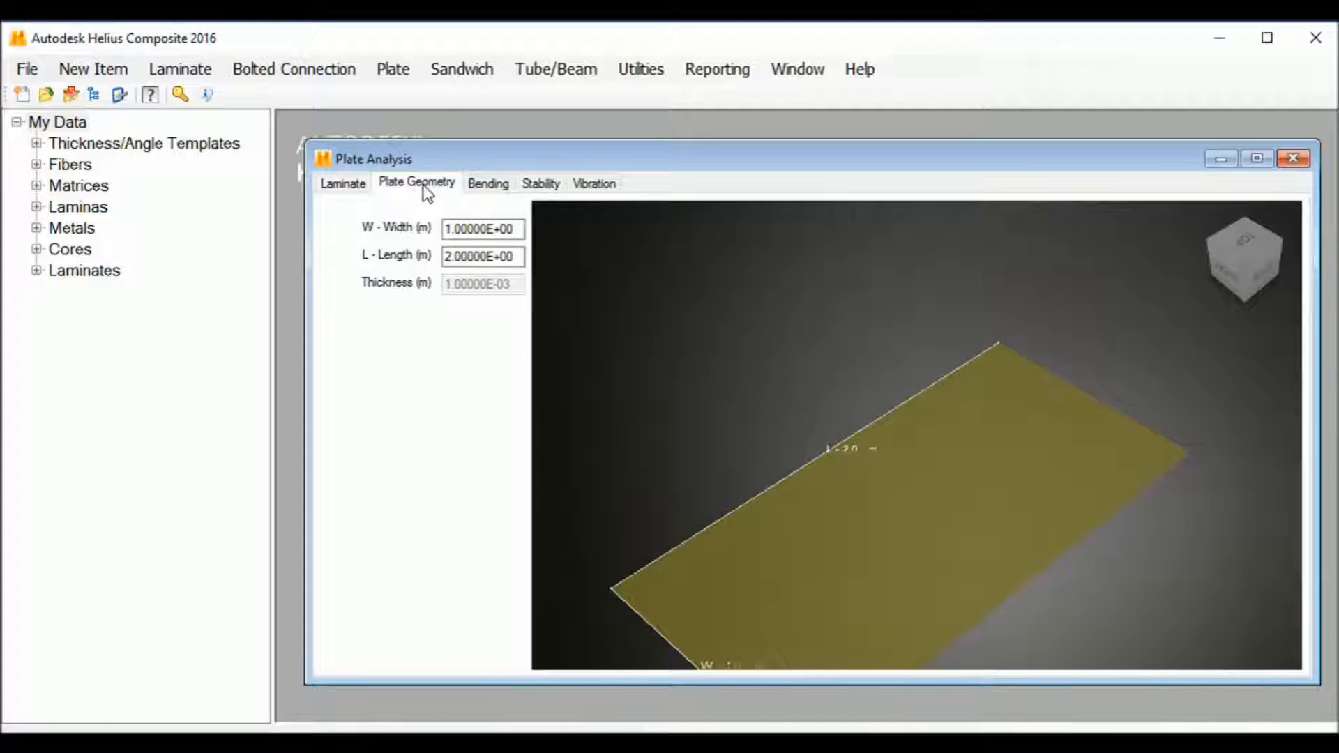
Set up the plate bending case with the Uniform Load - SSSS condition and a pressure of 100 Pa.
left_click(497, 187)
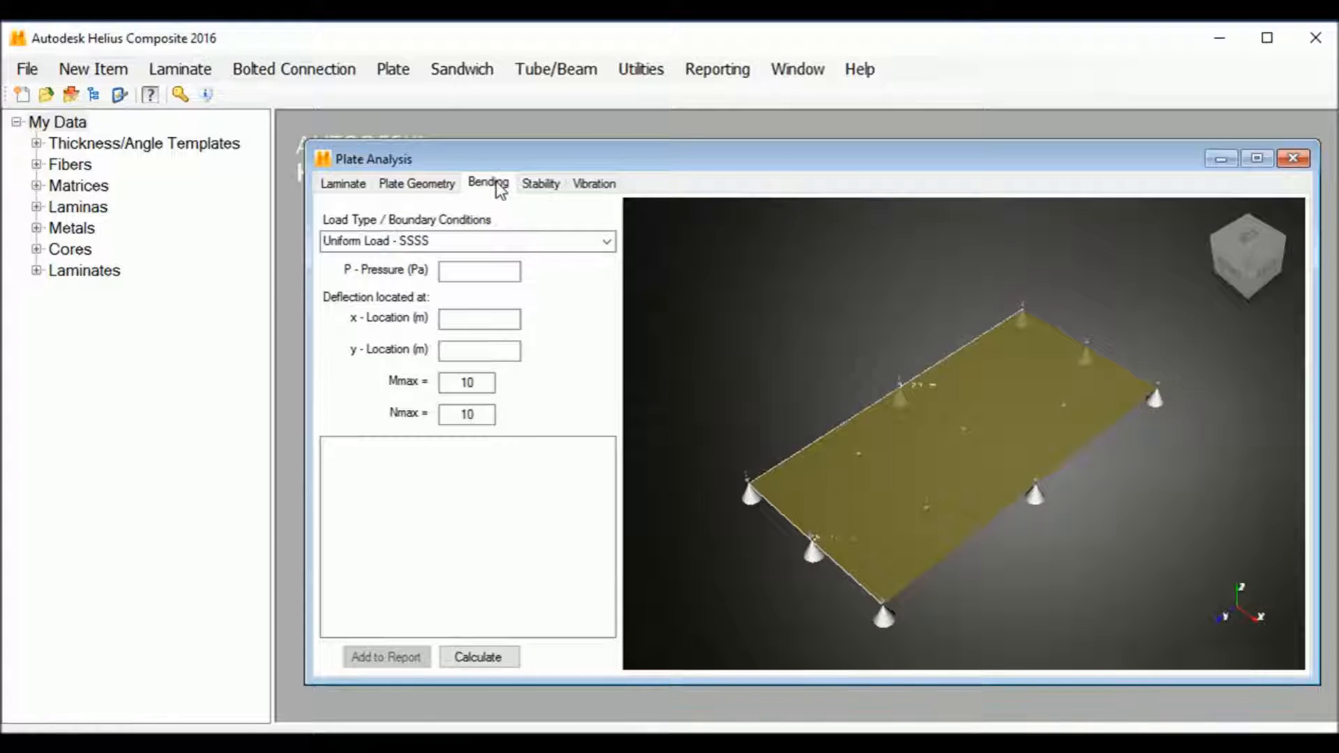
left_click(607, 244)
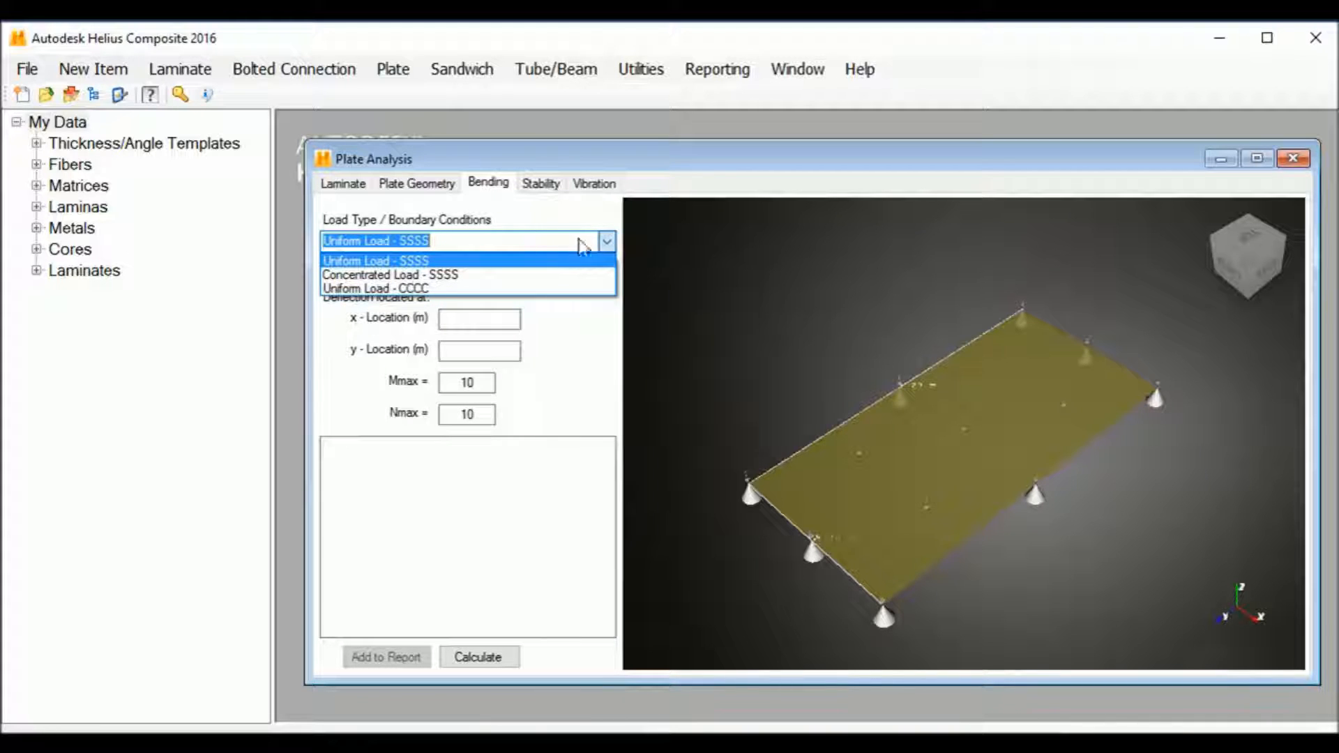
left_click(606, 242)
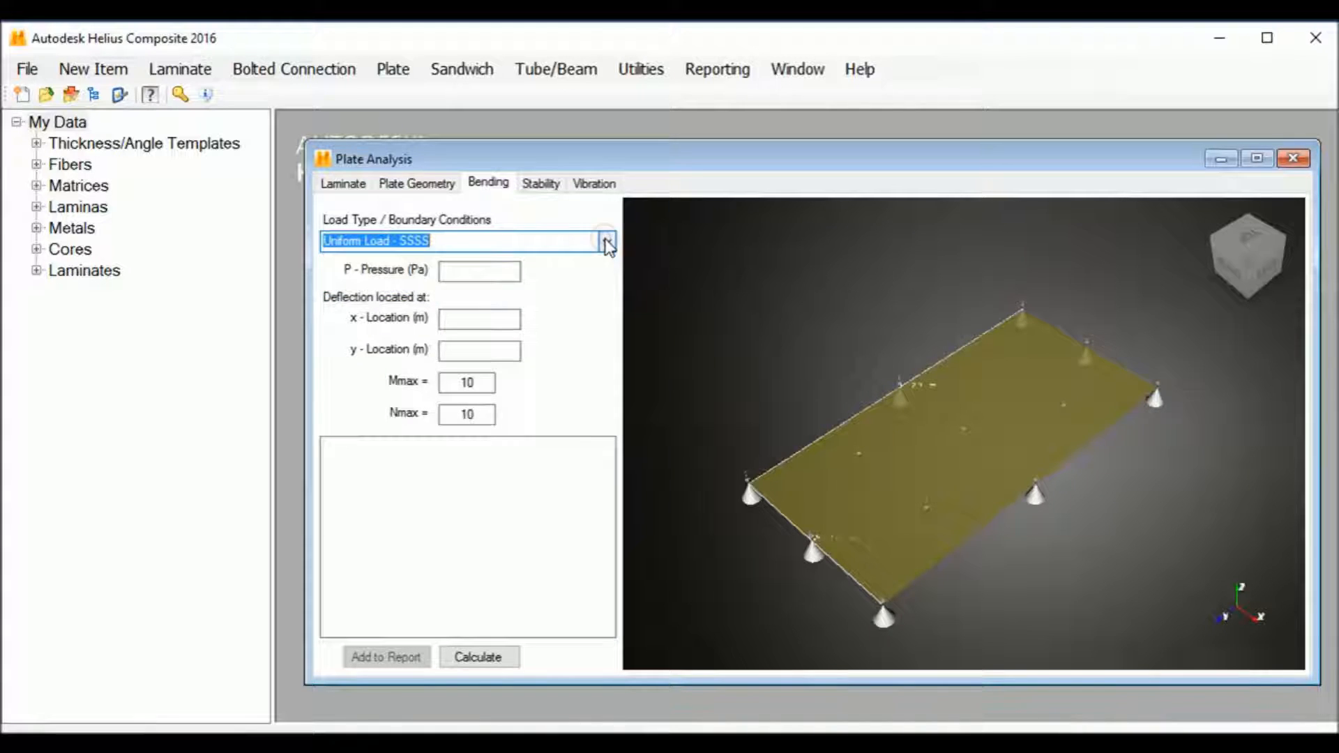
left_click(472, 273)
type("100")
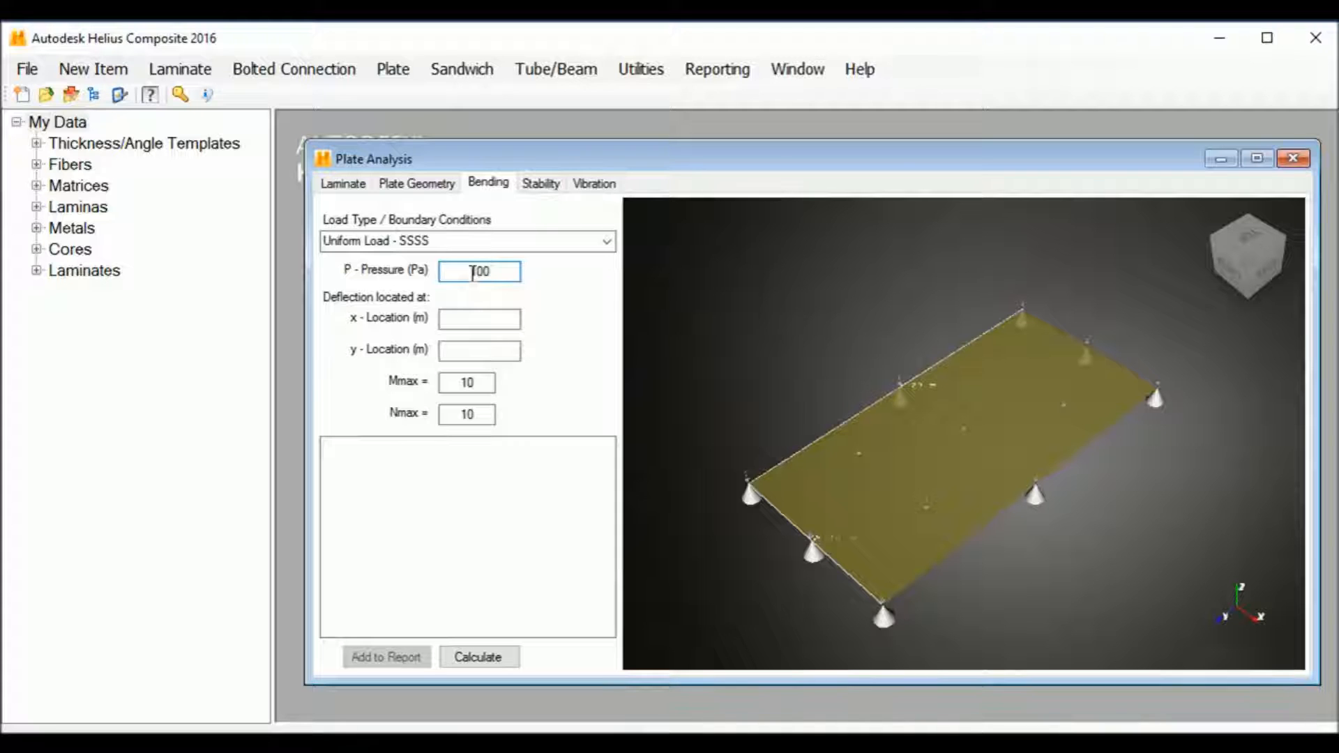
Calculate the plate bending deflection at location x = 0.5 m, y = 1 m.
left_click(497, 320)
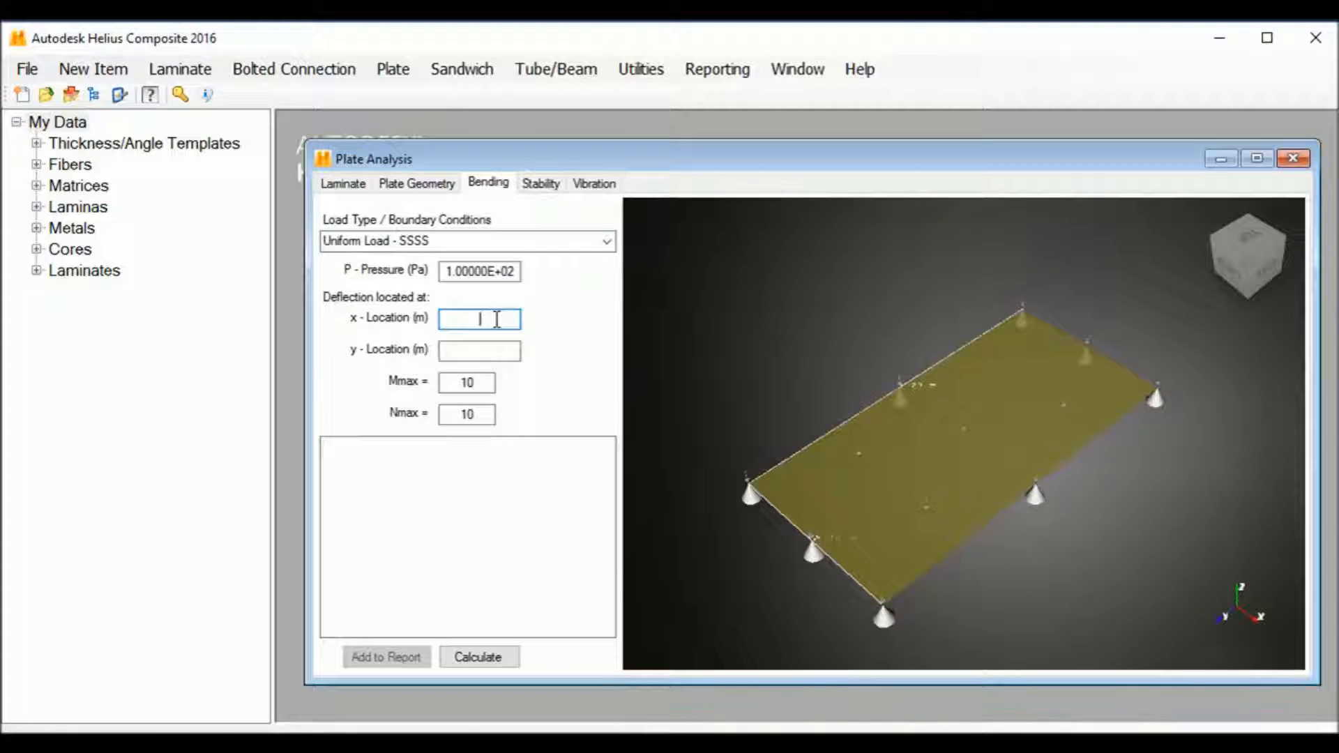
type(".5")
left_click(498, 350)
type("1")
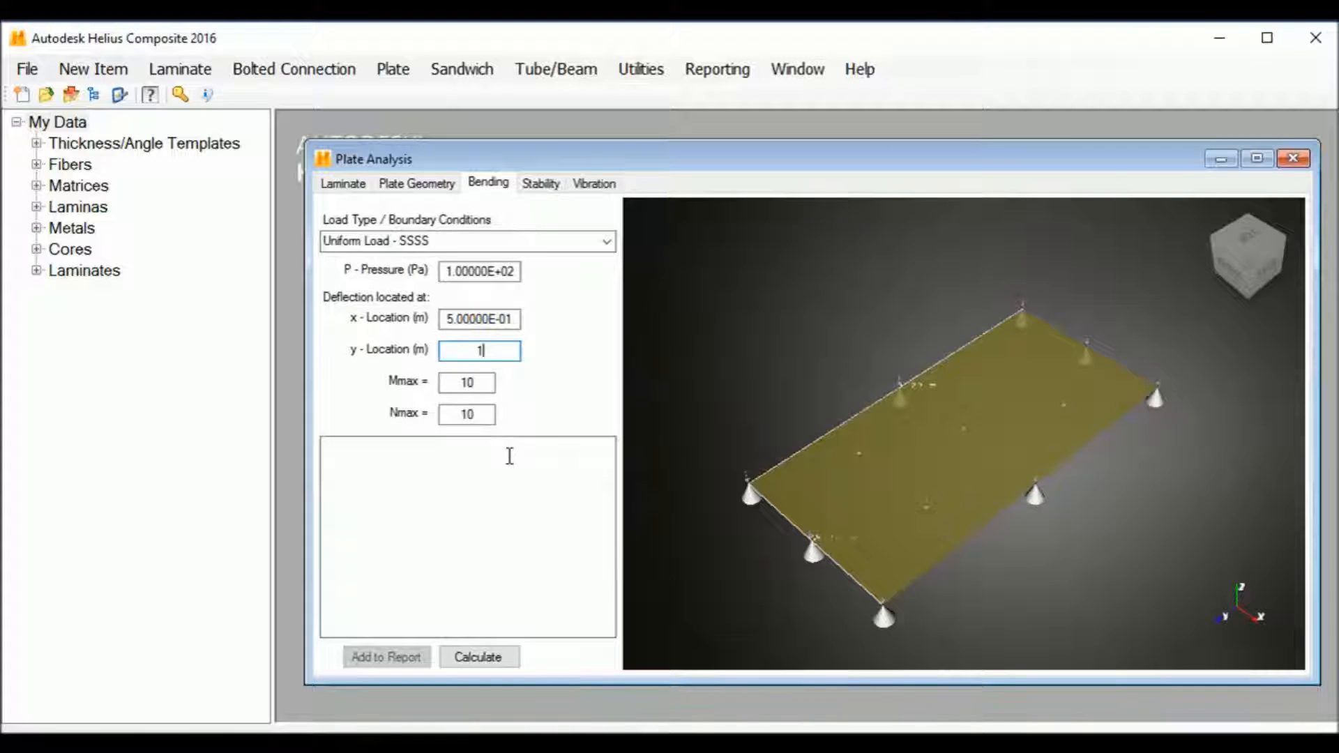
left_click(500, 657)
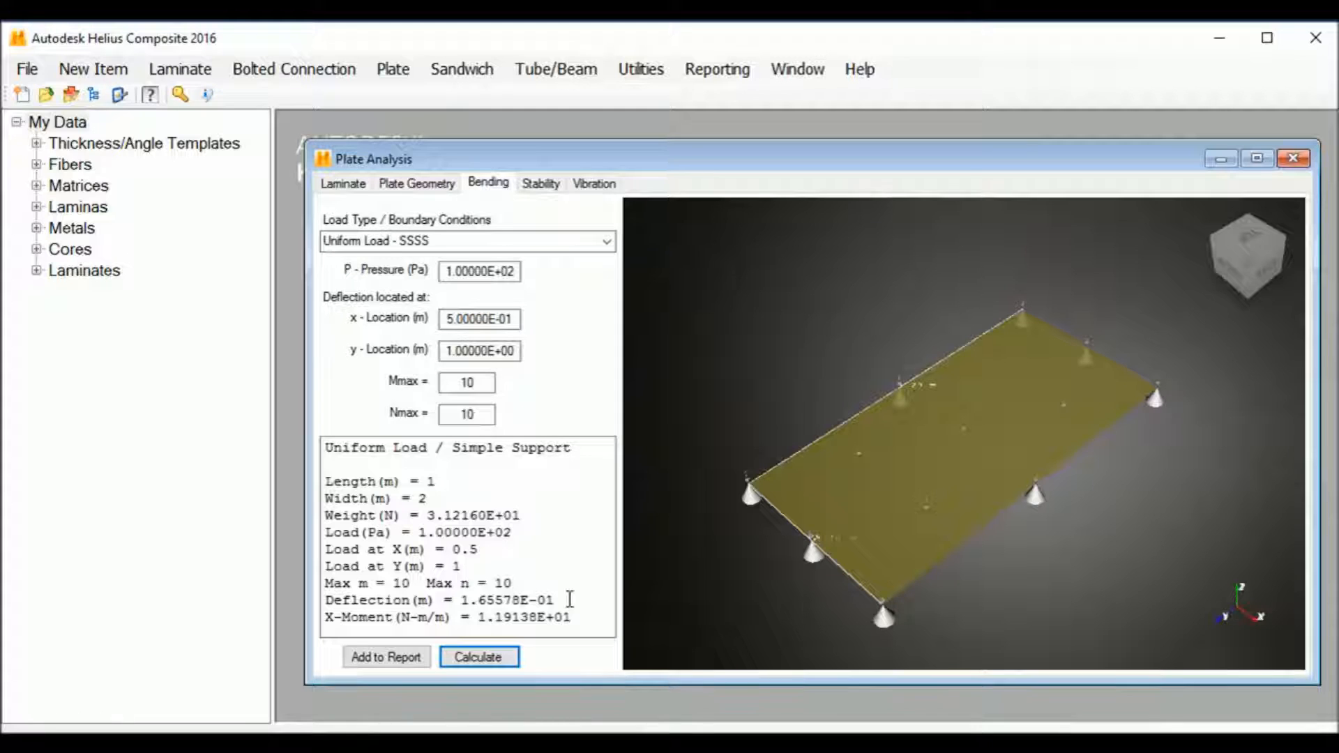
Calculate the plate's lowest natural frequency for the SSSS boundary condition.
left_click(540, 184)
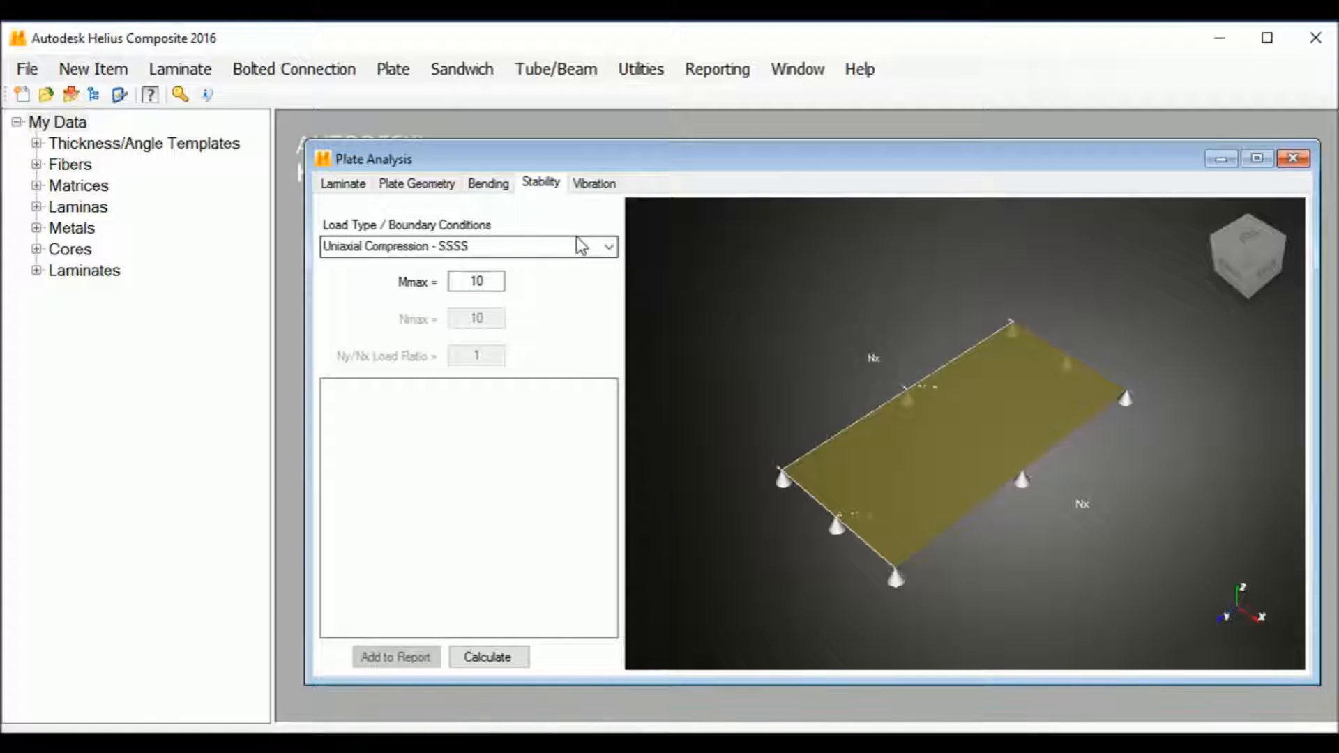
left_click(594, 184)
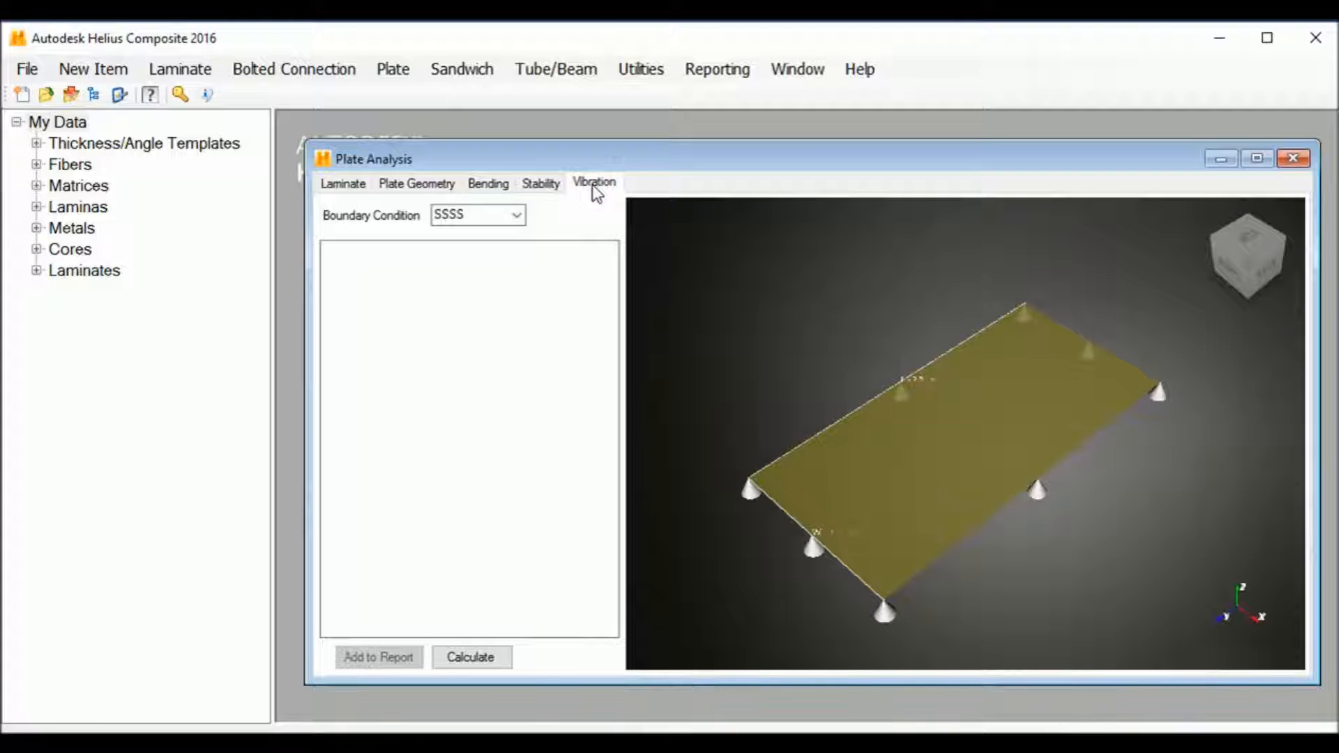
left_click(487, 659)
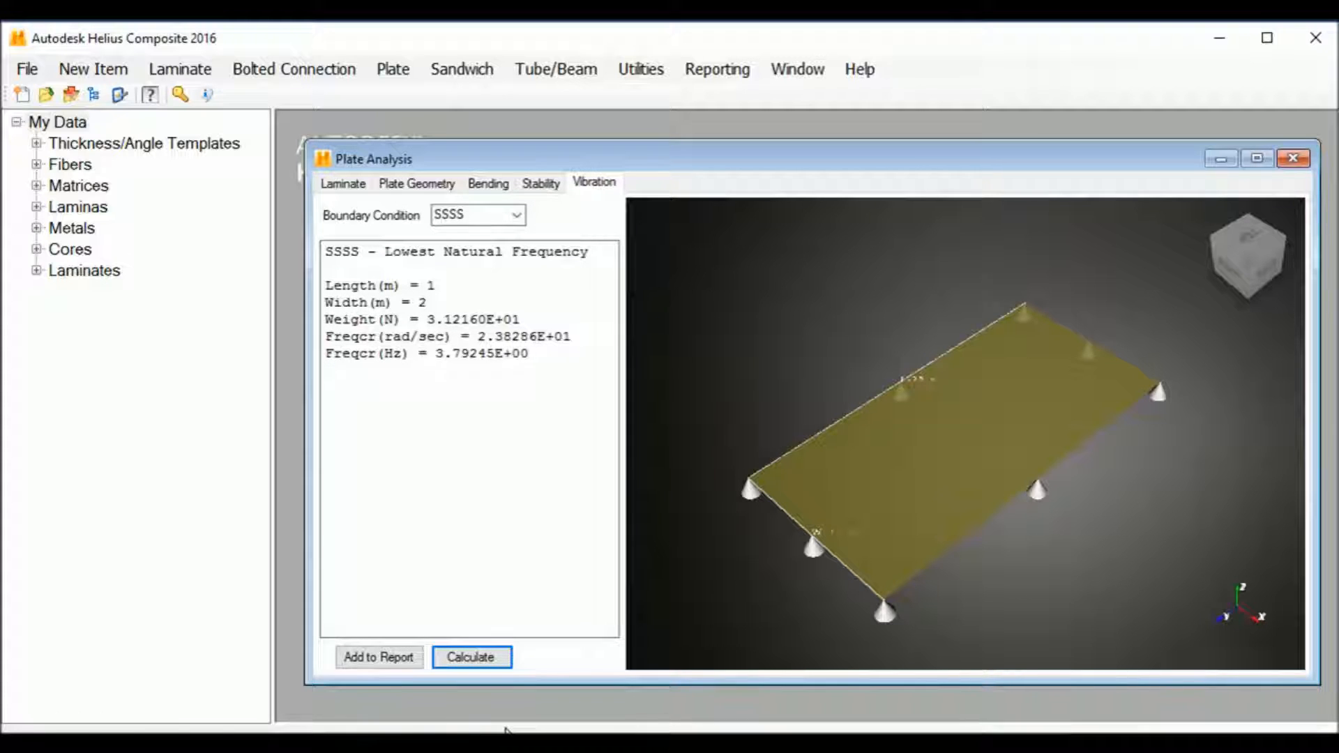
Recheck the plate geometry and bending results, then close the plate analysis and open a sandwich analysis.
left_click(424, 185)
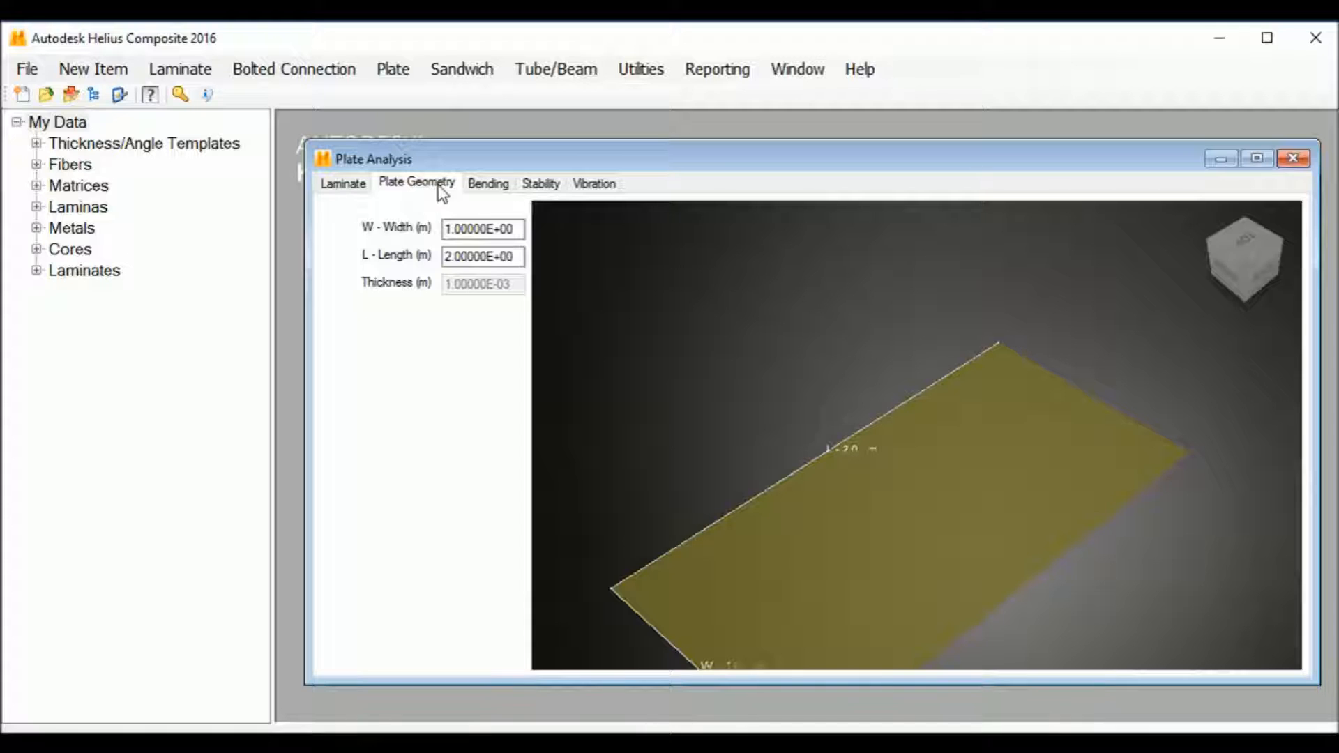
left_click(490, 188)
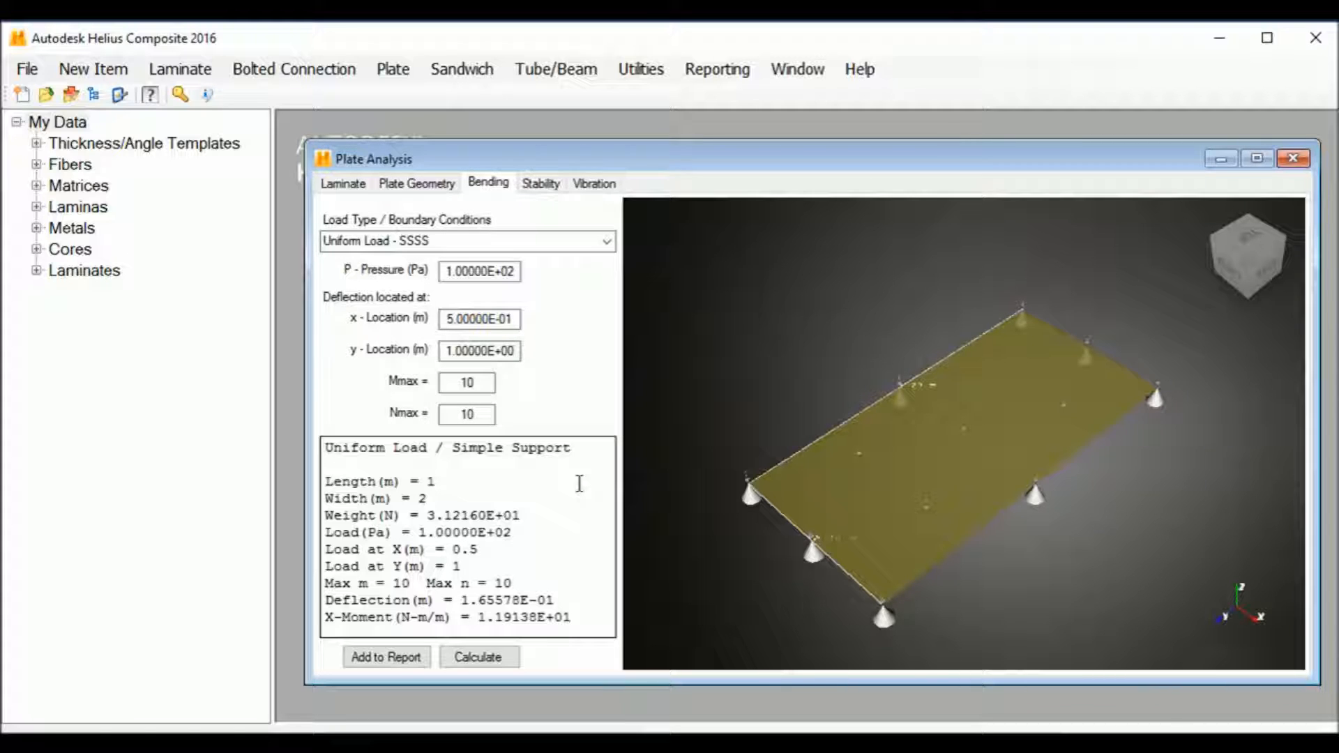
left_click(1294, 160)
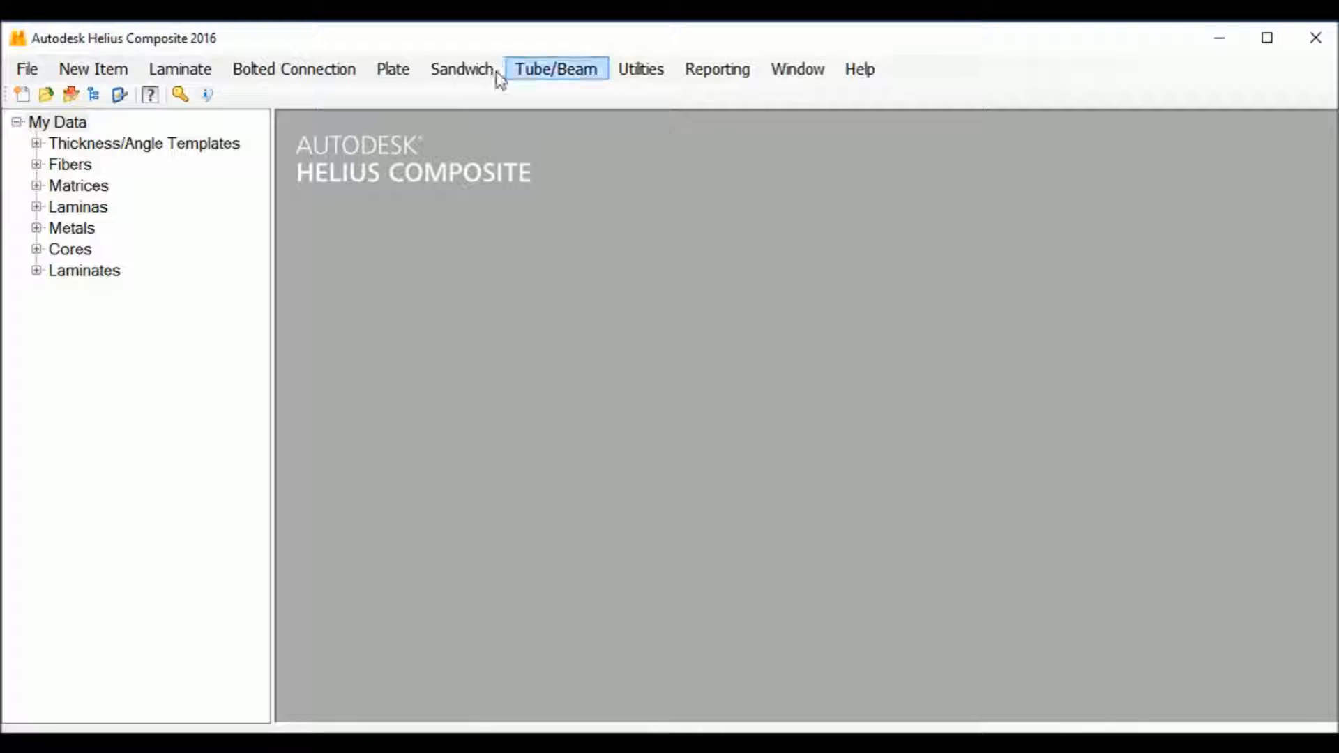
left_click(467, 73)
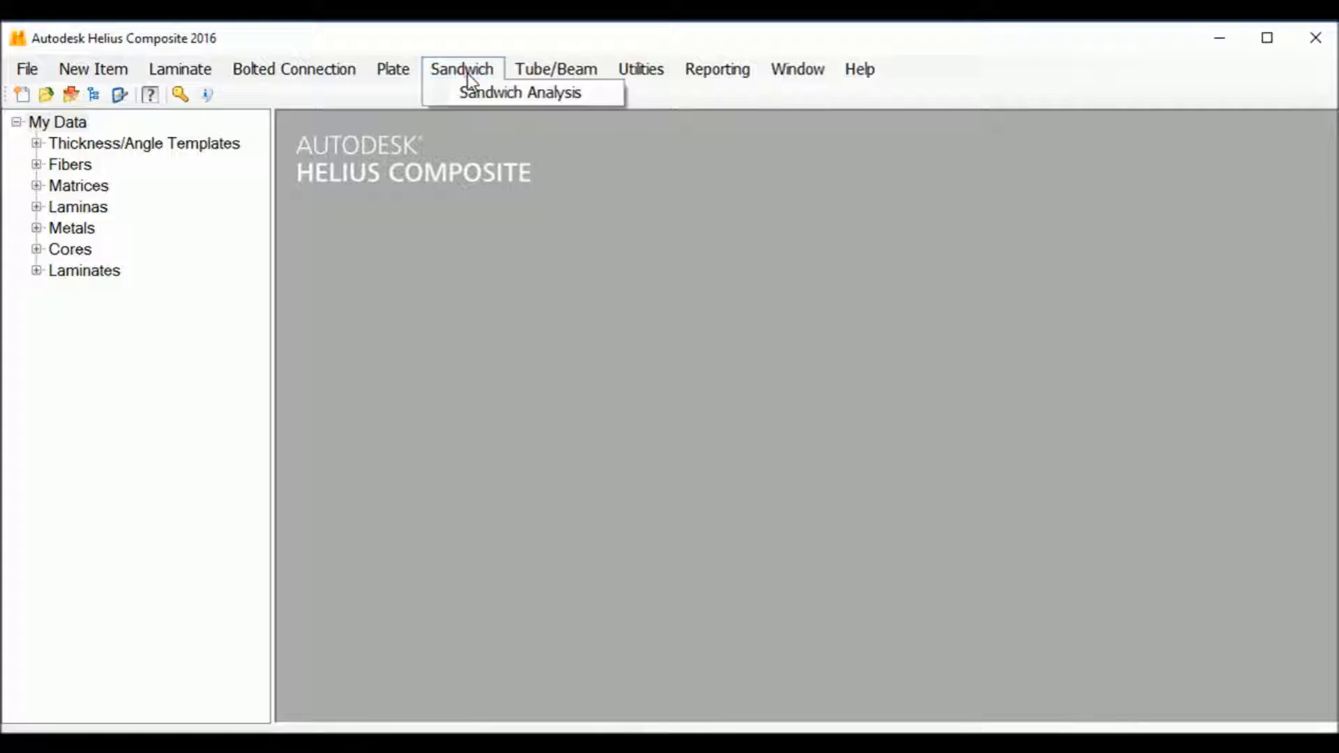
left_click(494, 96)
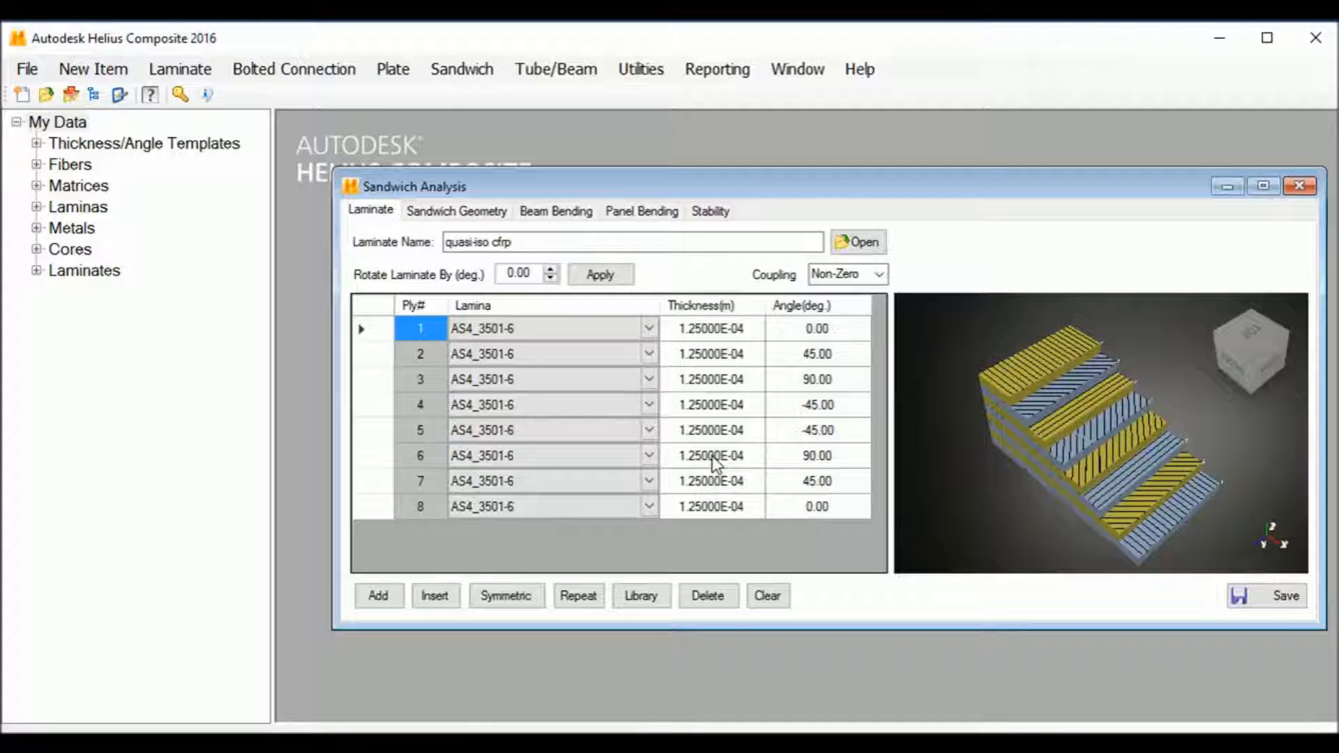
Define the sandwich geometry with 1 m width, 2 m length, 15e-3 m core thickness and a Hi Dens Foam core.
left_click(486, 216)
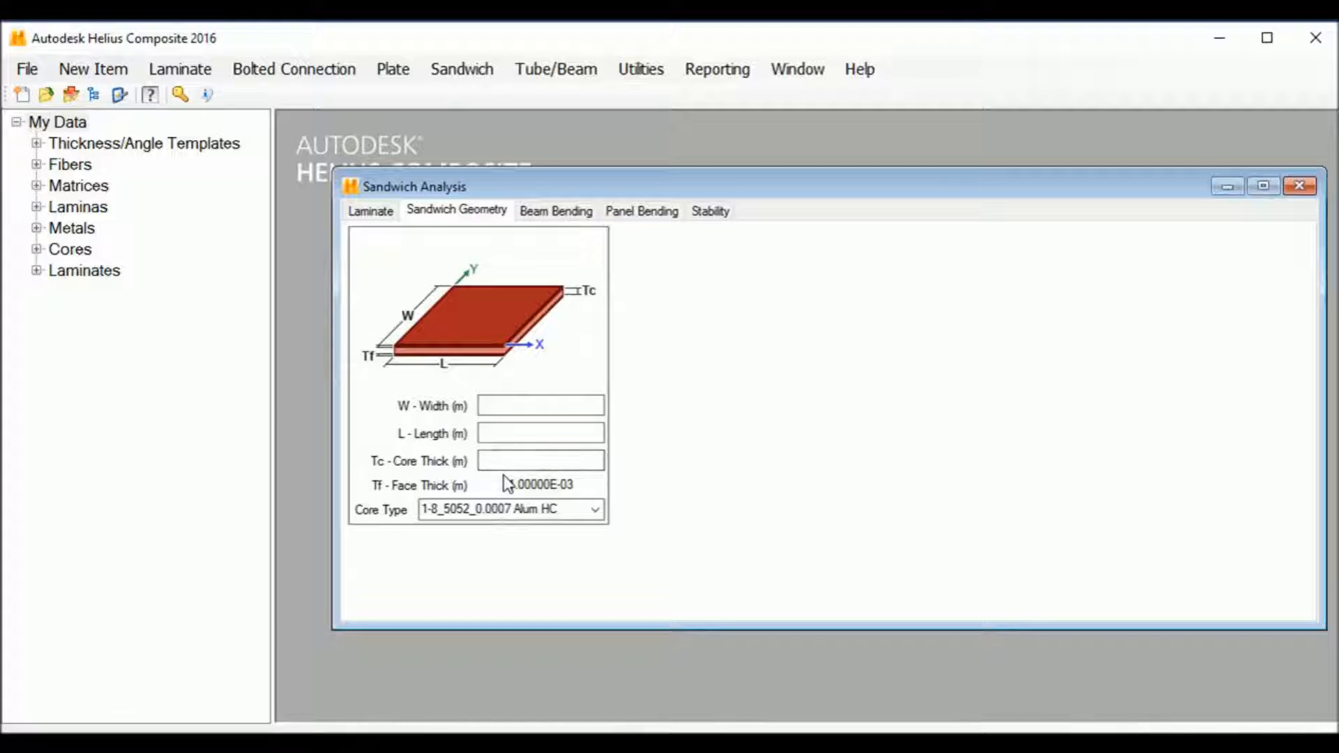
left_click(521, 402)
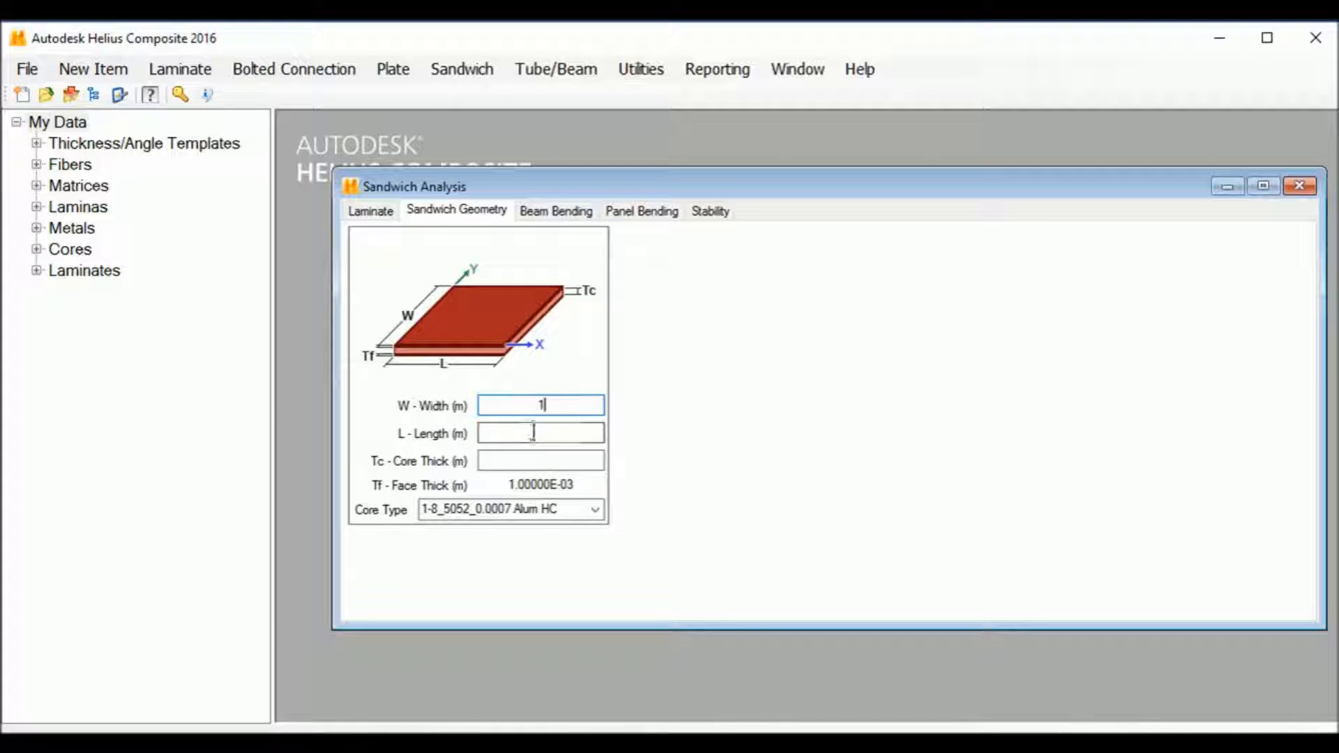
left_click(541, 428)
type("2")
left_click(544, 459)
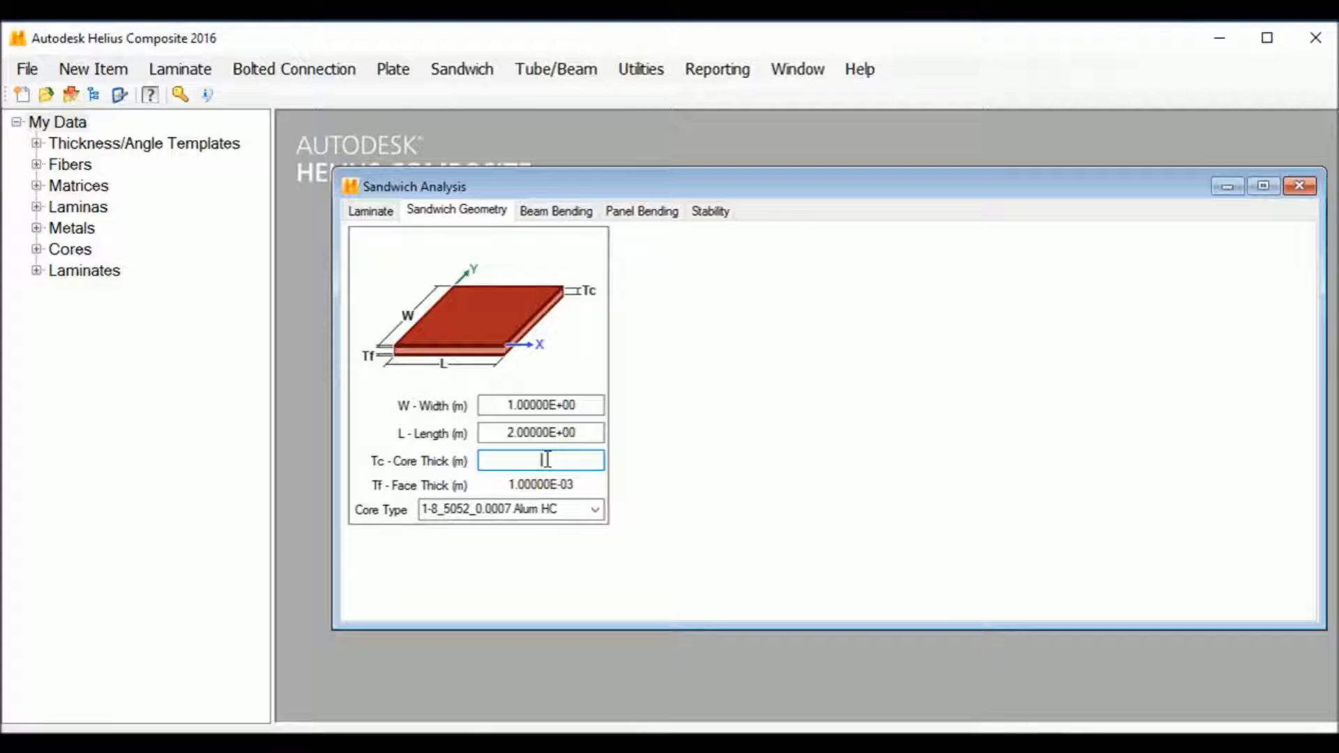
type("15e-3")
left_click(597, 511)
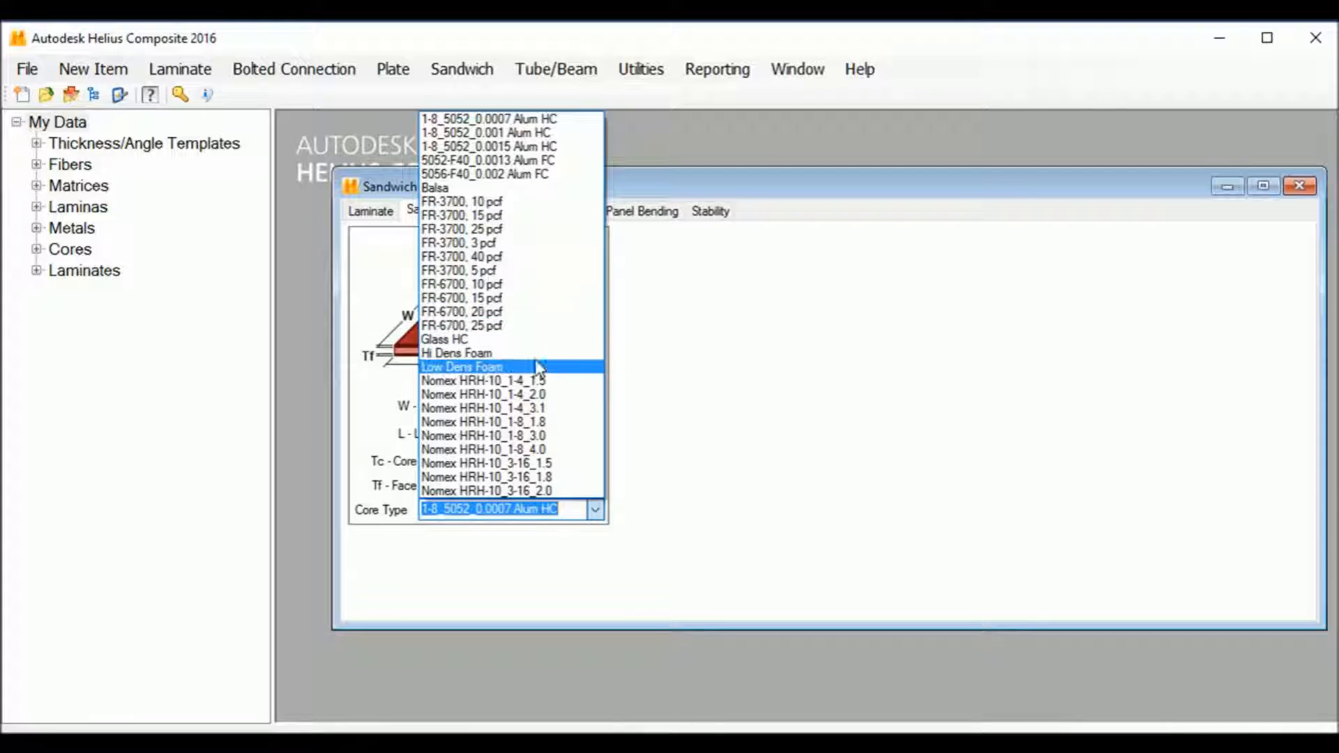
left_click(495, 354)
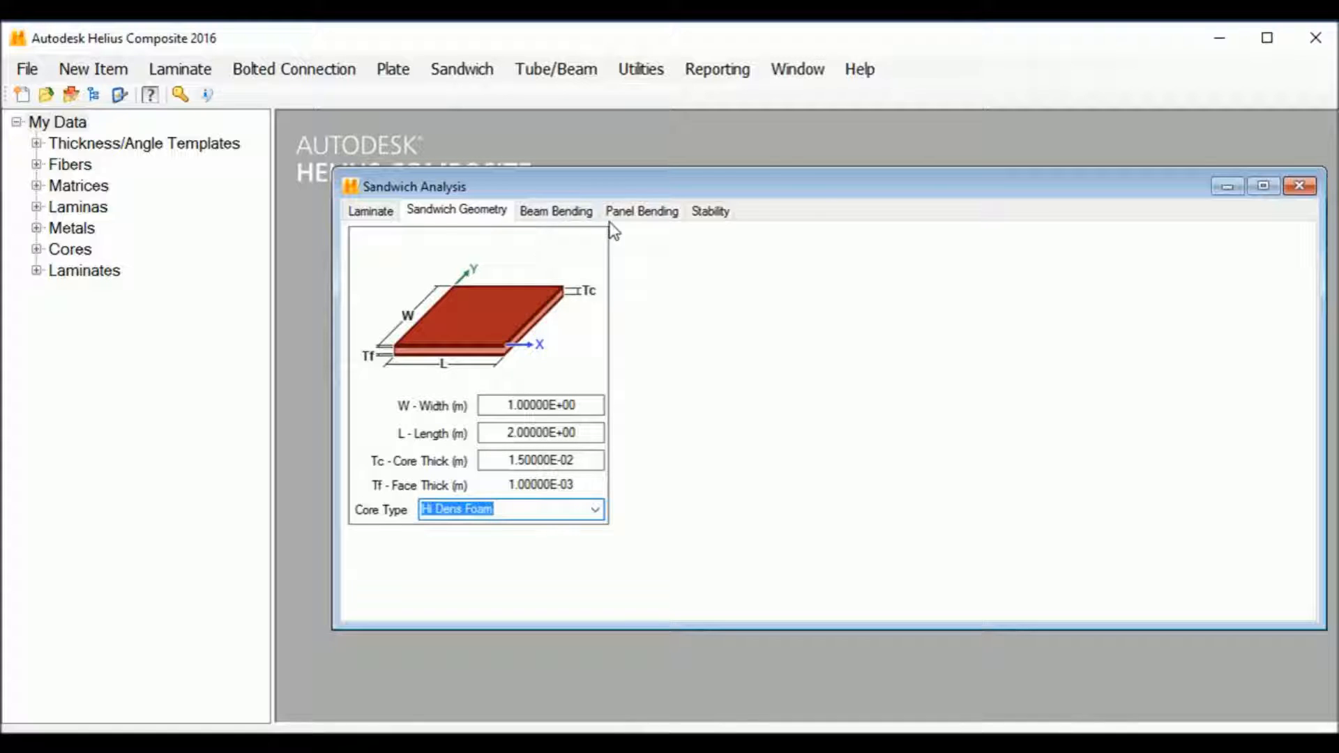
left_click(565, 216)
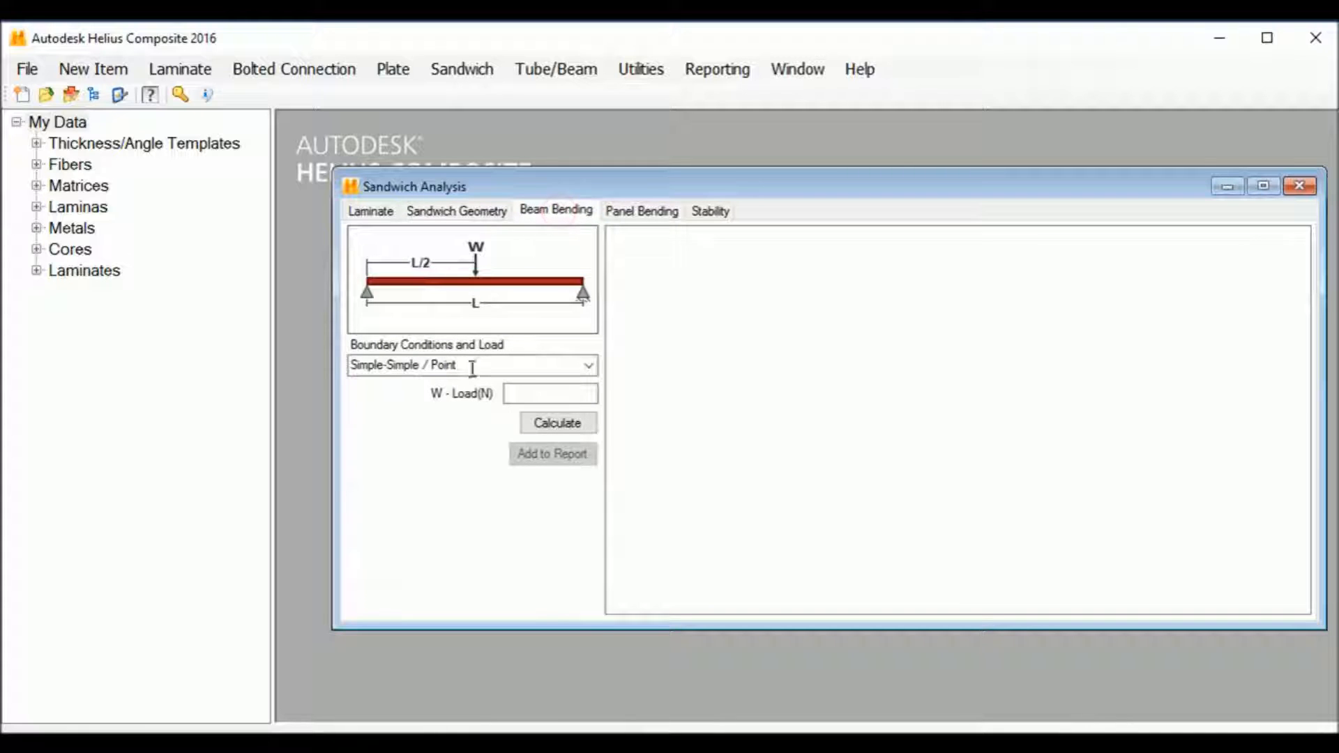
left_click(589, 366)
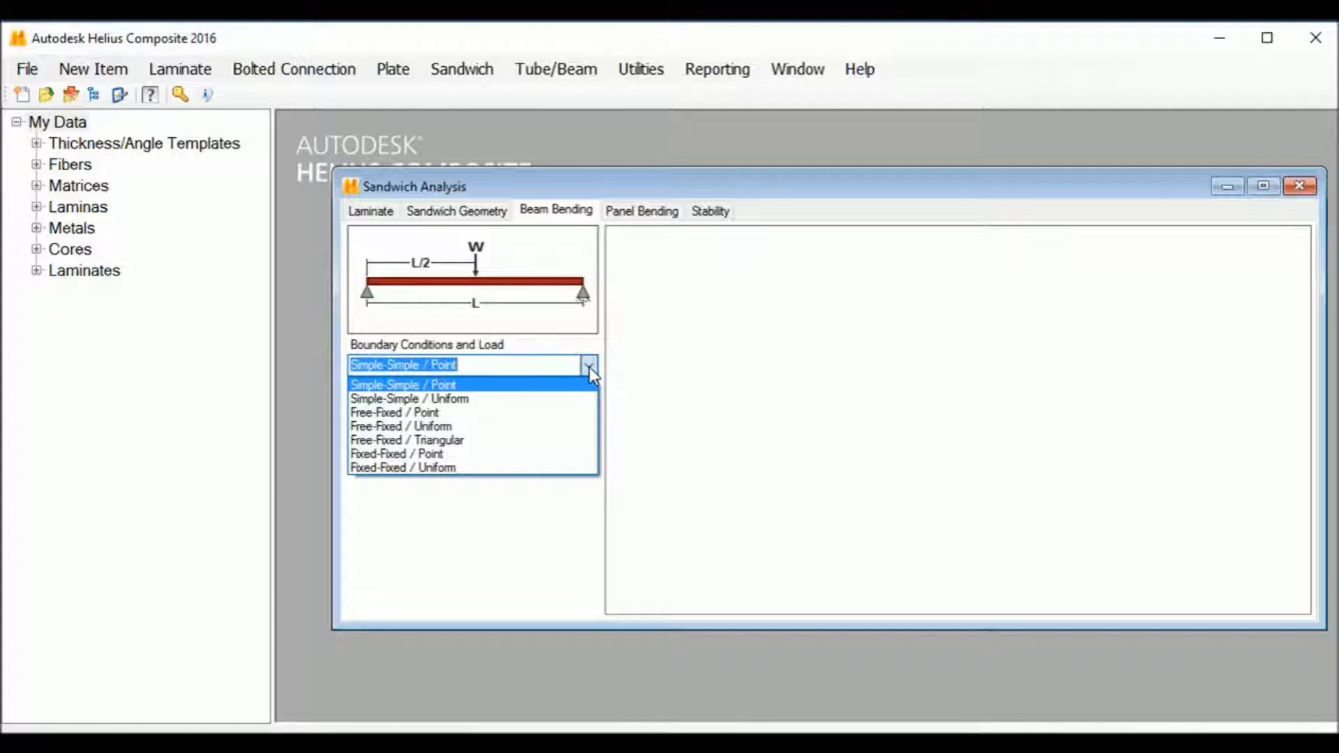
left_click(589, 367)
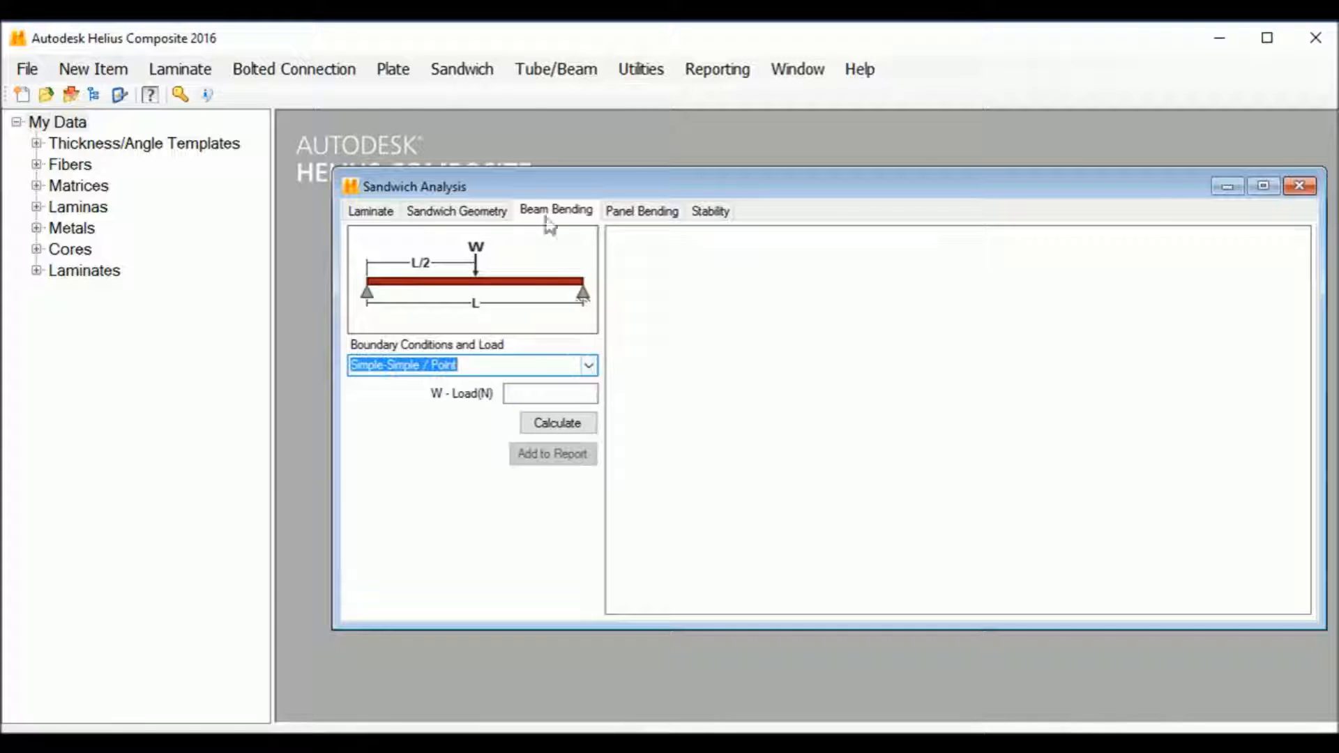
Calculate the sandwich panel's bending under a uniform load of 100 Pa.
left_click(625, 215)
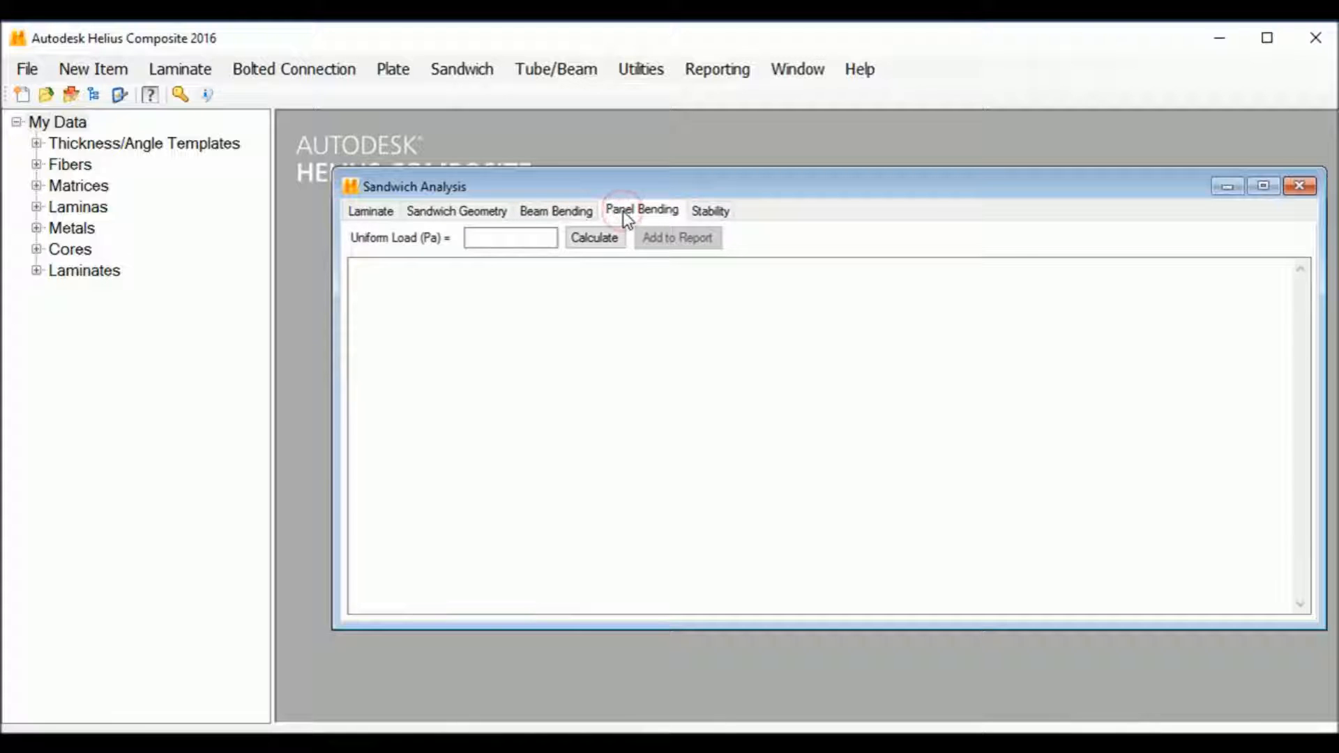
left_click(502, 238)
type("100")
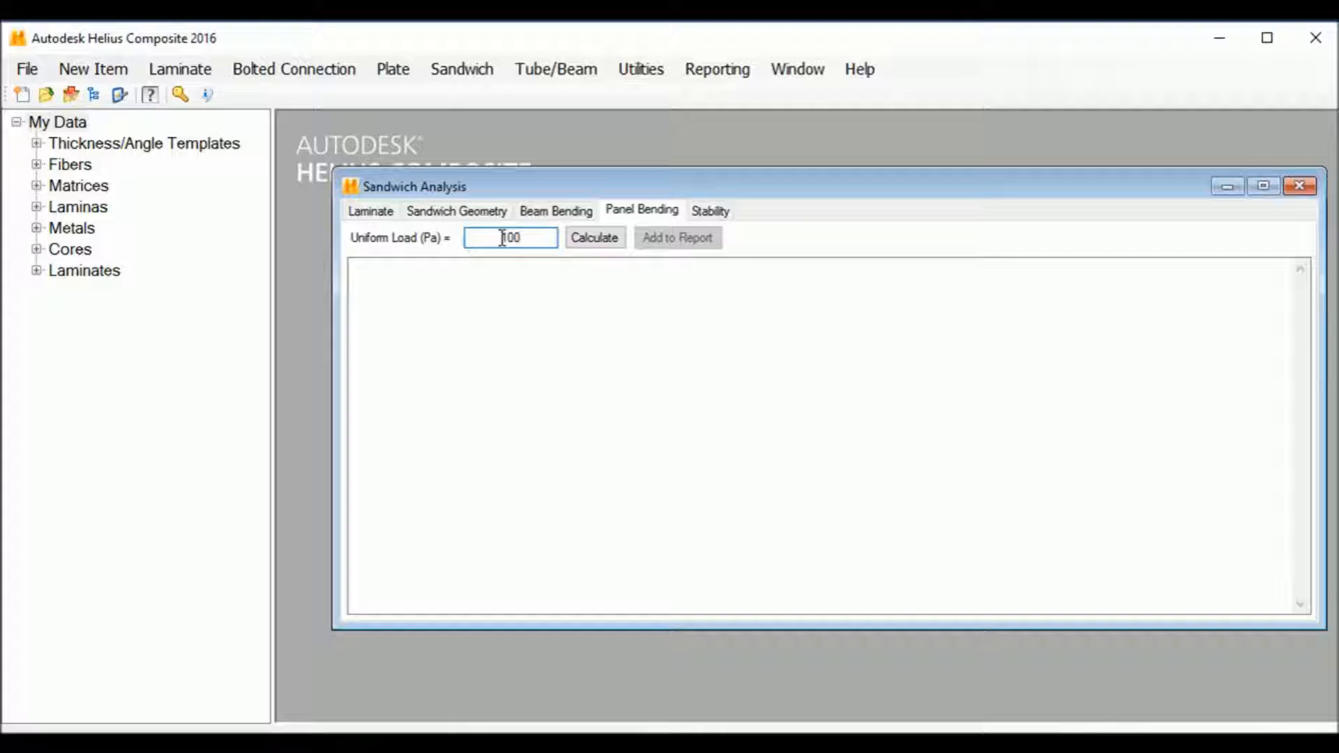
left_click(594, 237)
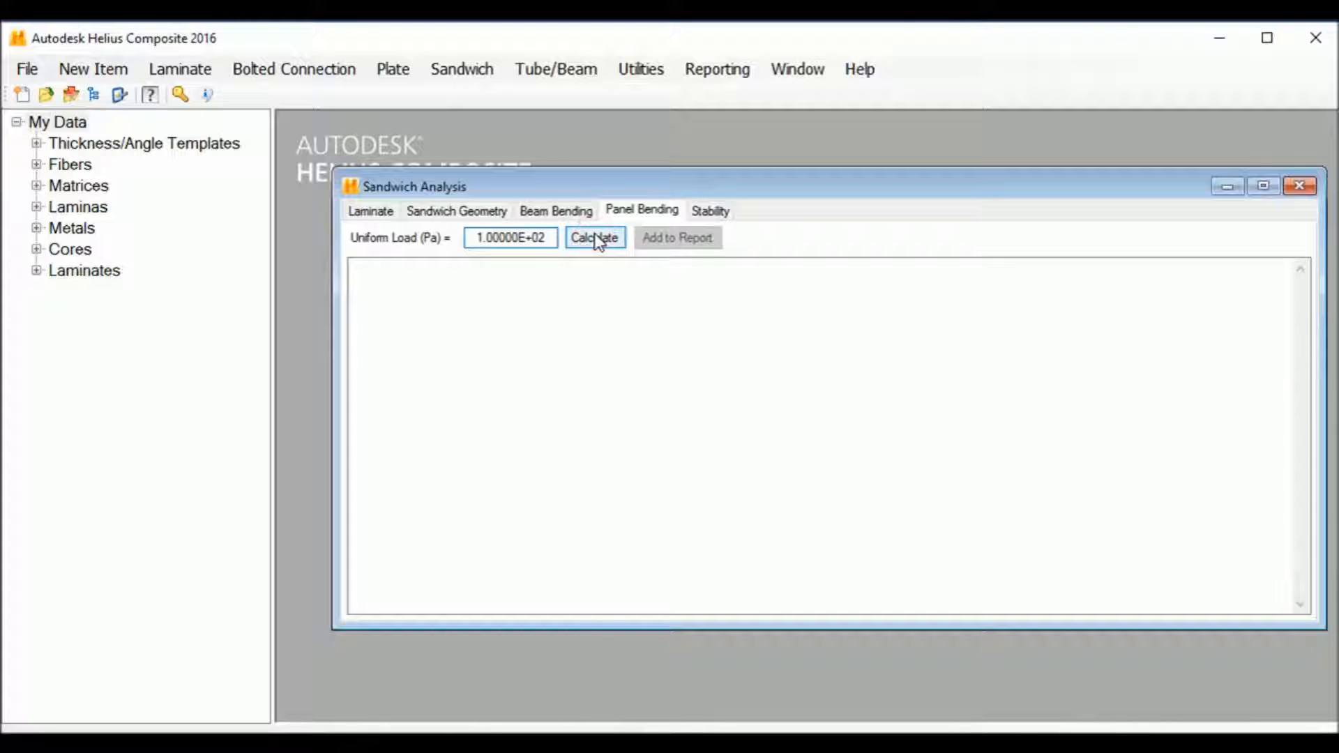